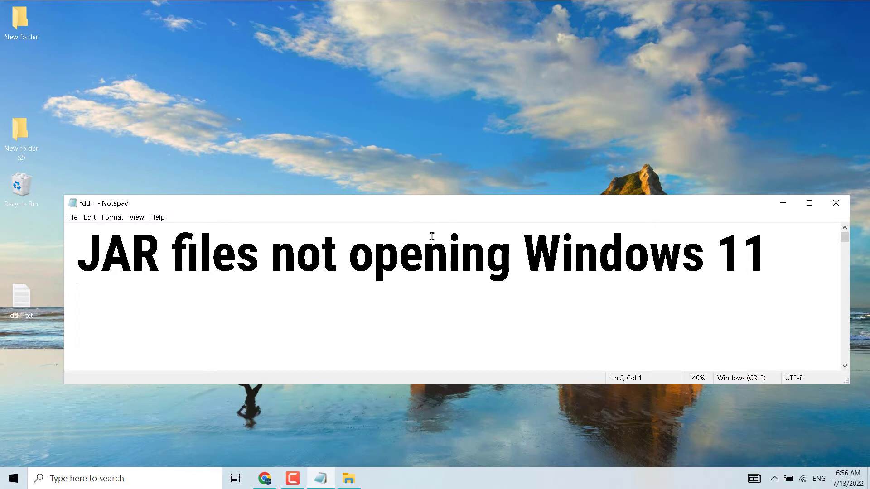
- Minimize the 'JAR files not opening Windows 11' Notepad window to reveal the desktop
left_click(782, 204)
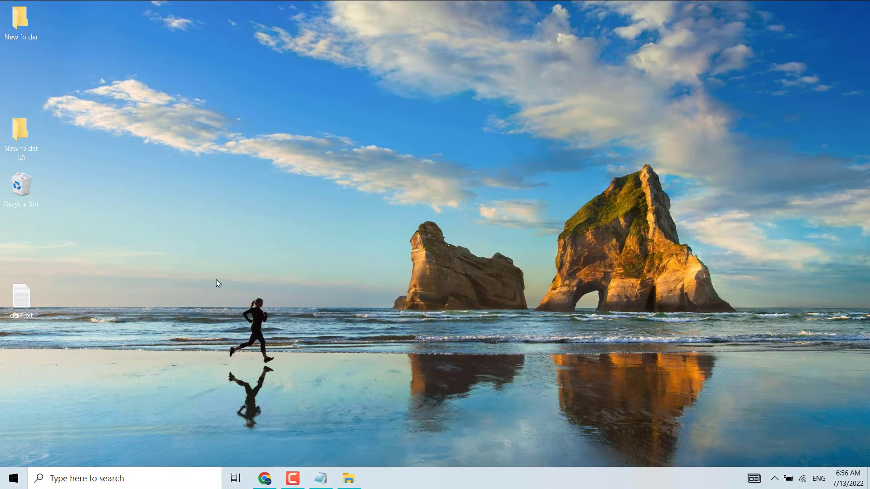
- Open the Desktop's 'New folder' in File Explorer to show test.jar
left_click(349, 479)
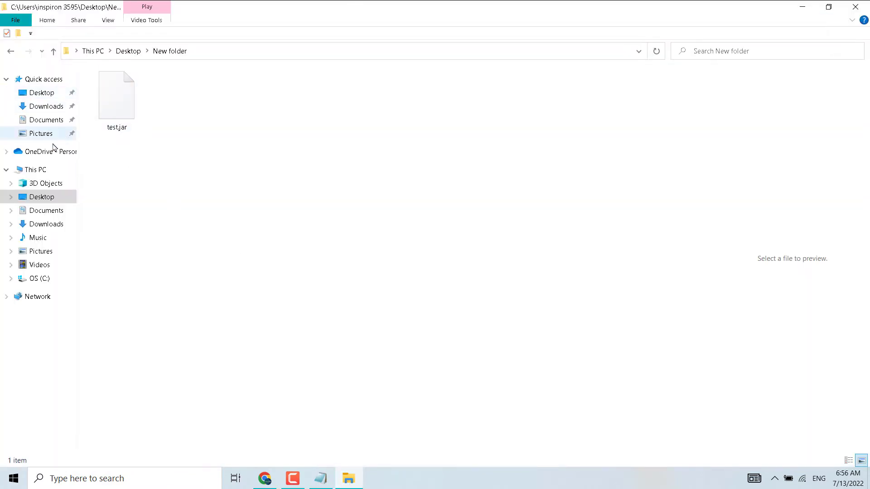
left_click(53, 50)
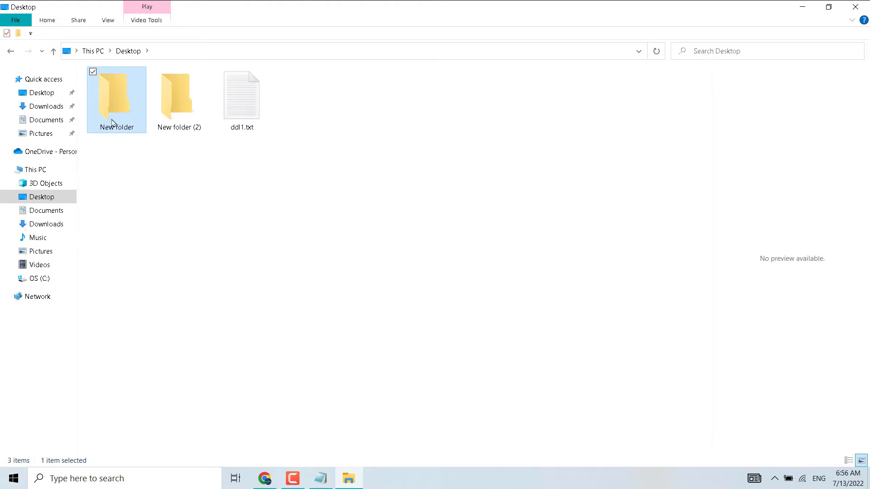
double_click(113, 99)
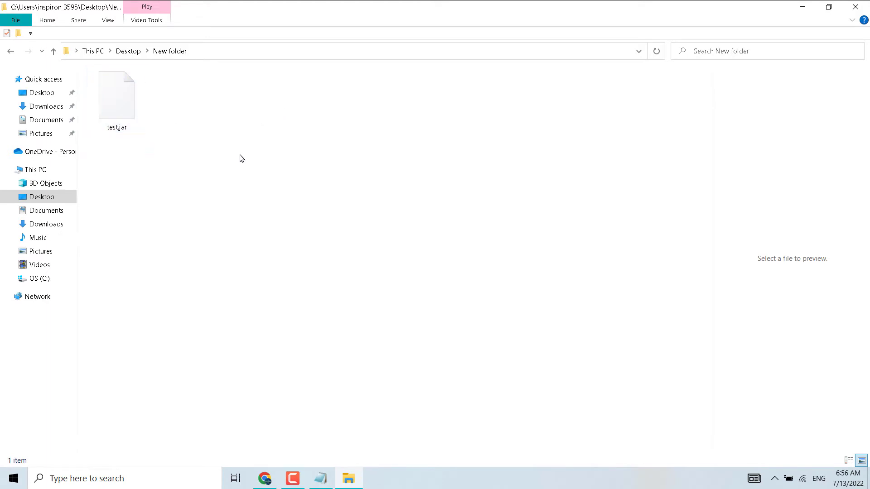
- Start a new Notepad document and type 'java -jar test', correcting a typo
right_click(327, 480)
left_click(285, 416)
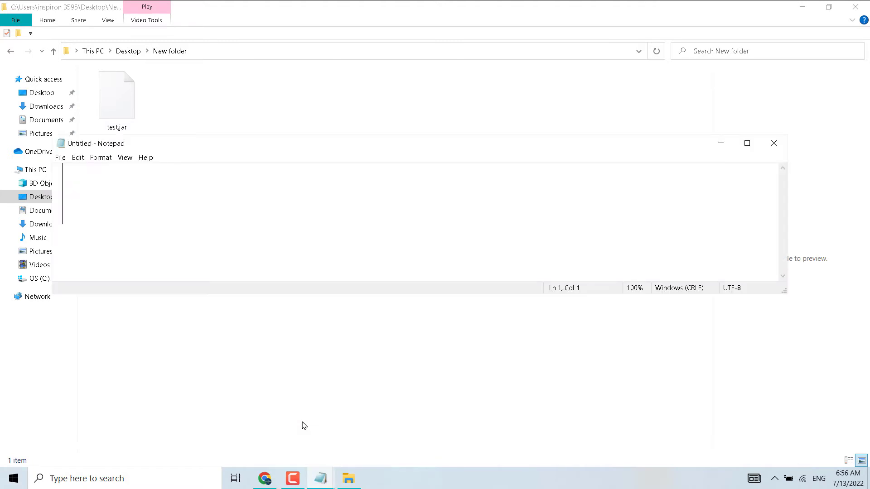
type("jav")
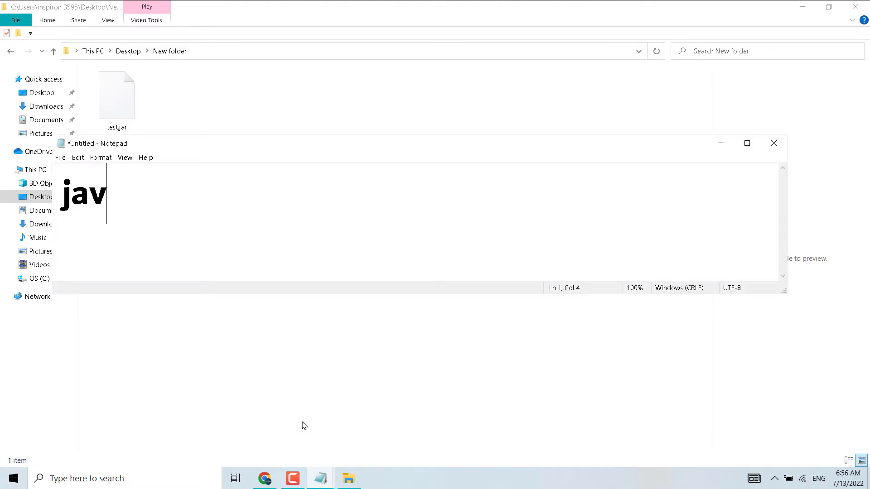
type("a -")
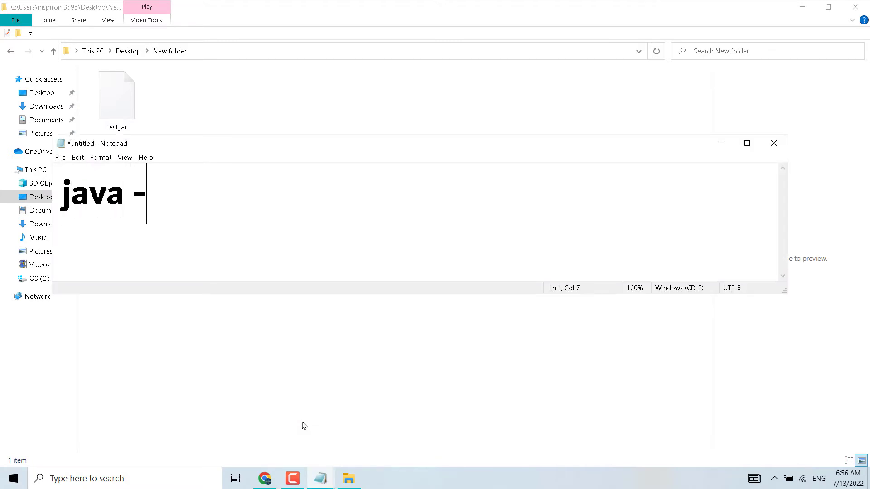
type("jar")
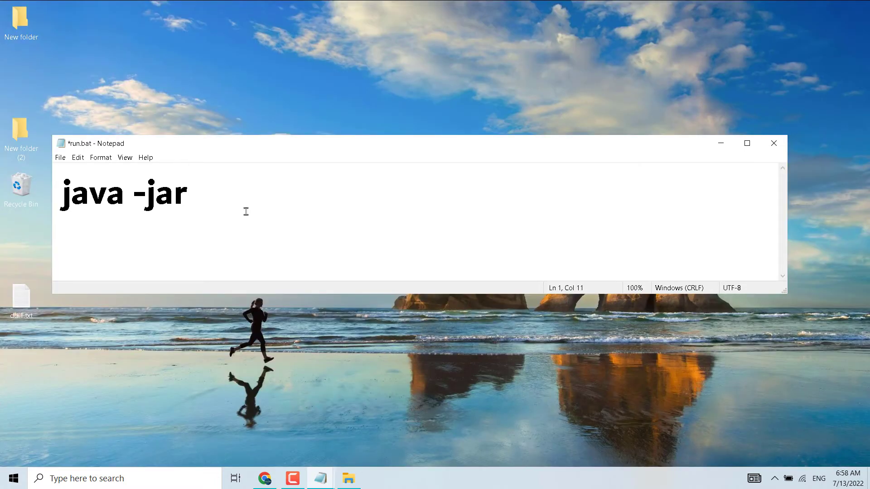
type(" ts")
key("BackSpace")
type("est")
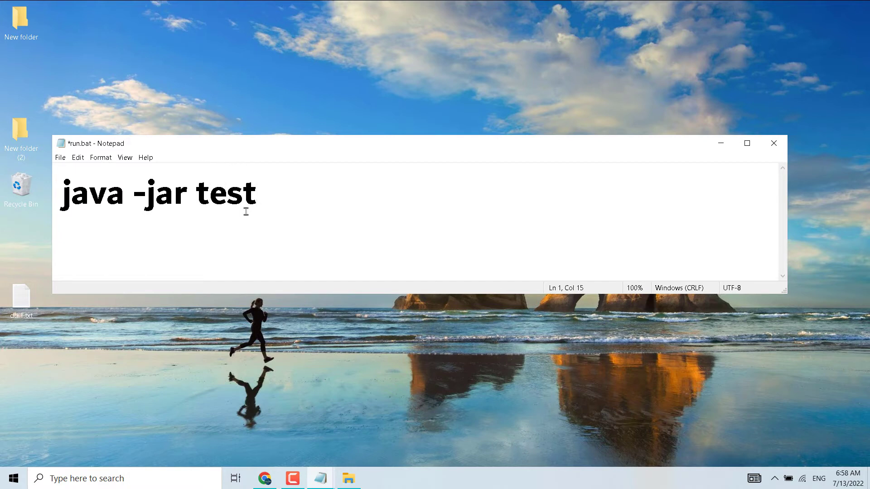
type(".jar")
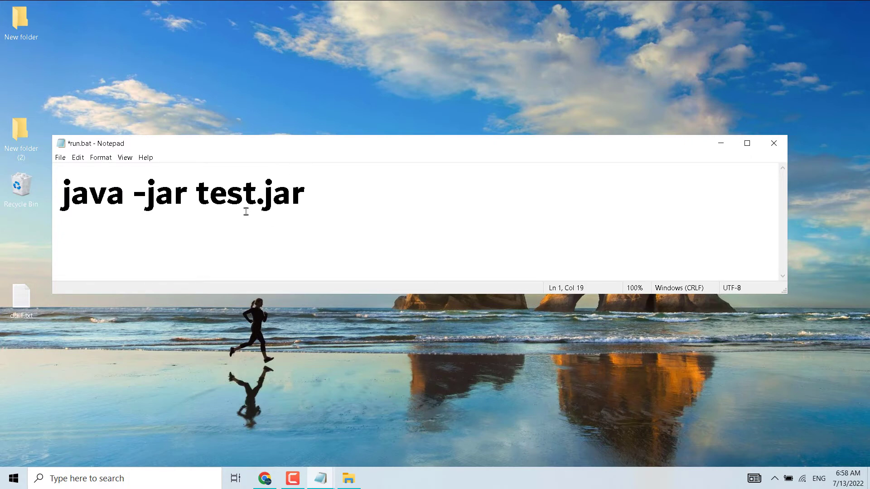
- In Save As, choose All Files (*.*), name the file run.bat, and enter New folder
left_click(60, 158)
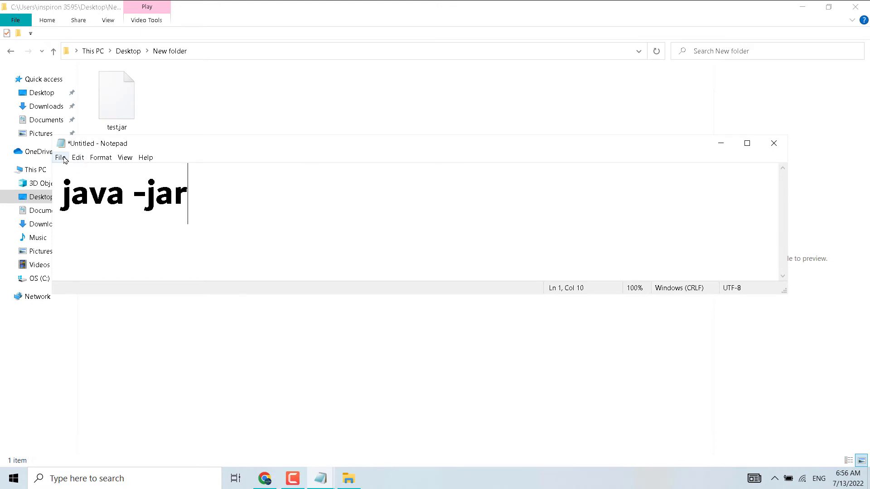
left_click(60, 158)
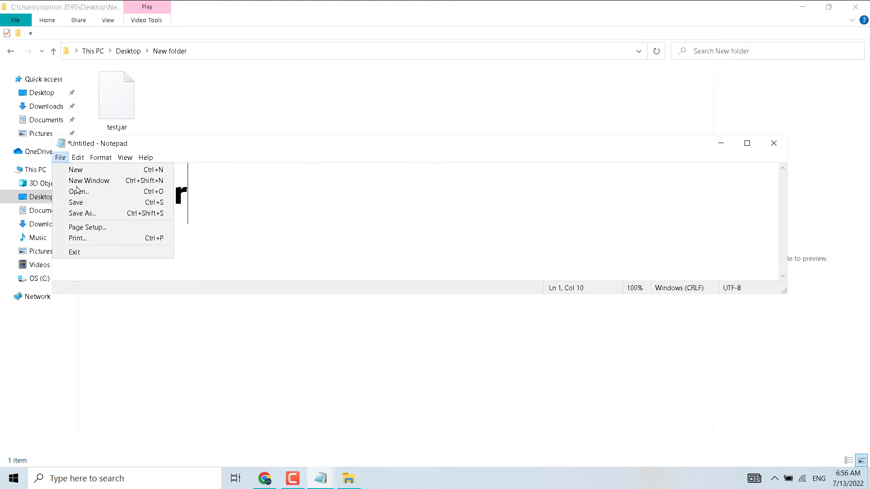
left_click(81, 214)
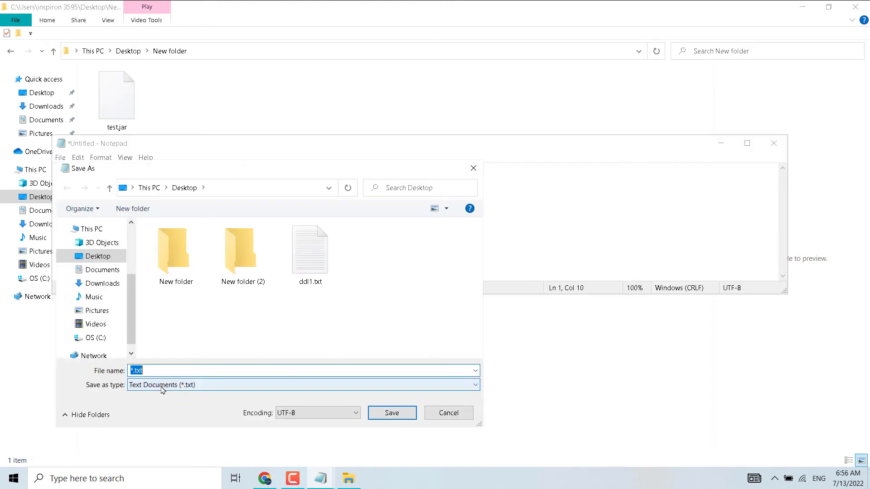
left_click(303, 385)
left_click(147, 406)
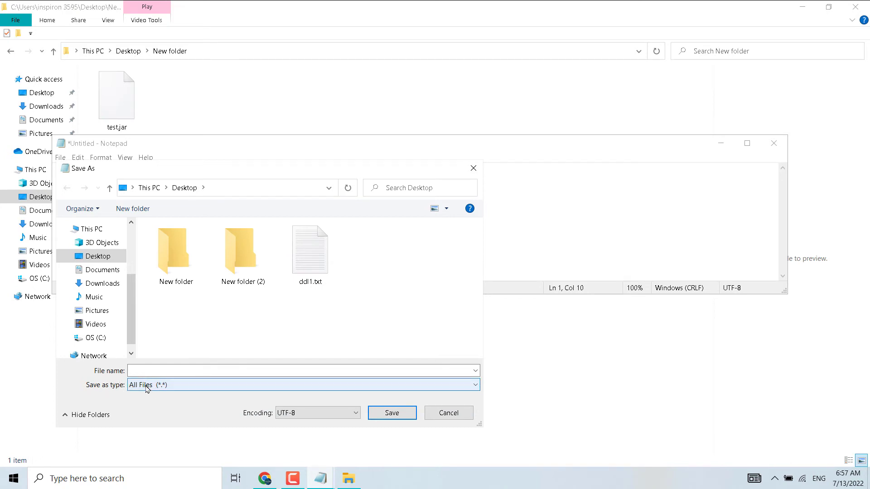
left_click(153, 371)
type("run.bat")
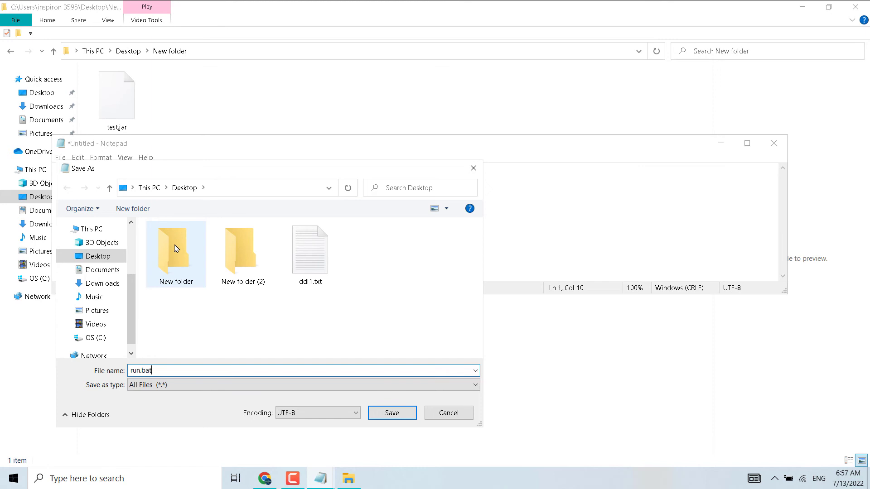
double_click(175, 248)
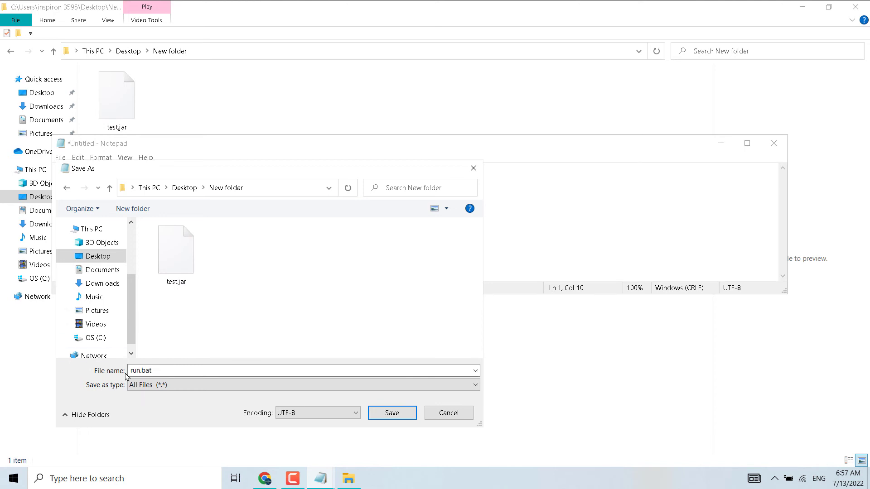
- Save run.bat into New folder and select it in File Explorer
left_click(402, 415)
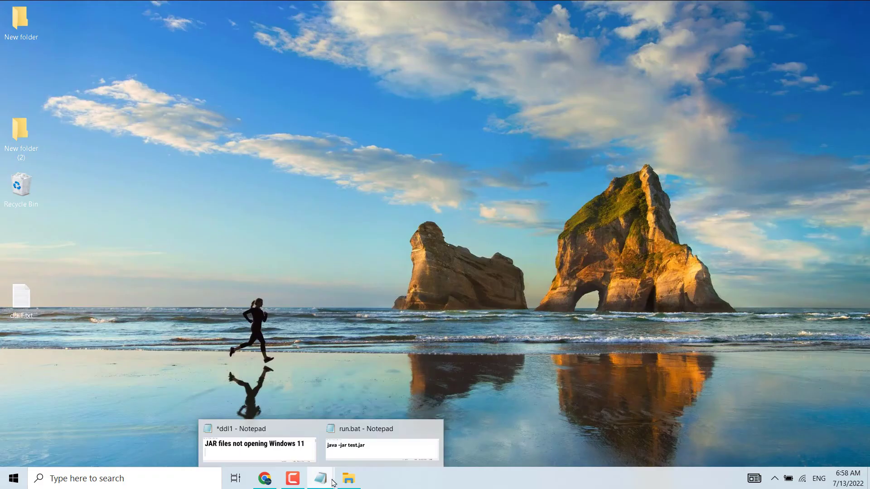
left_click(348, 479)
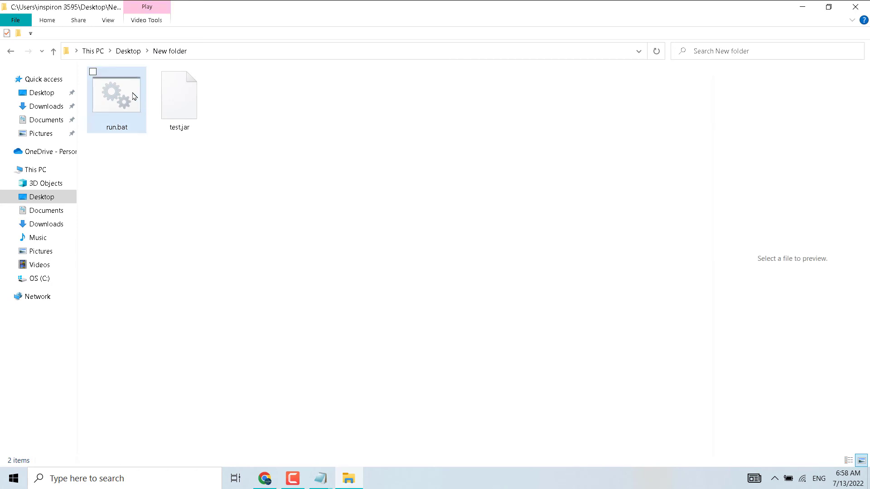
left_click(126, 92)
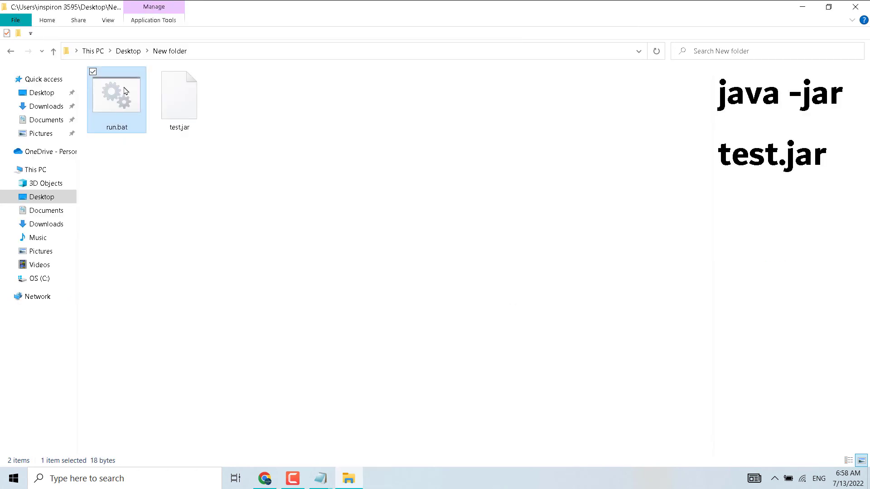
- Open run.bat to launch test.jar, then close the File Explorer window
right_click(124, 91)
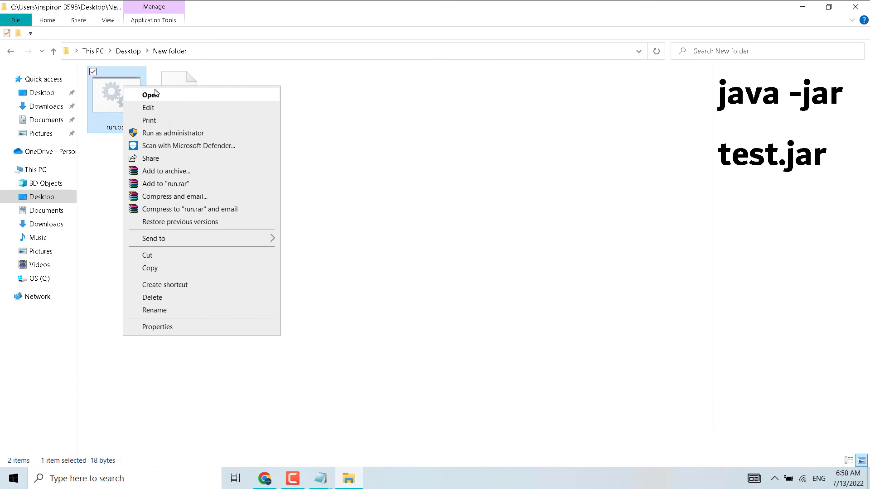
left_click(151, 133)
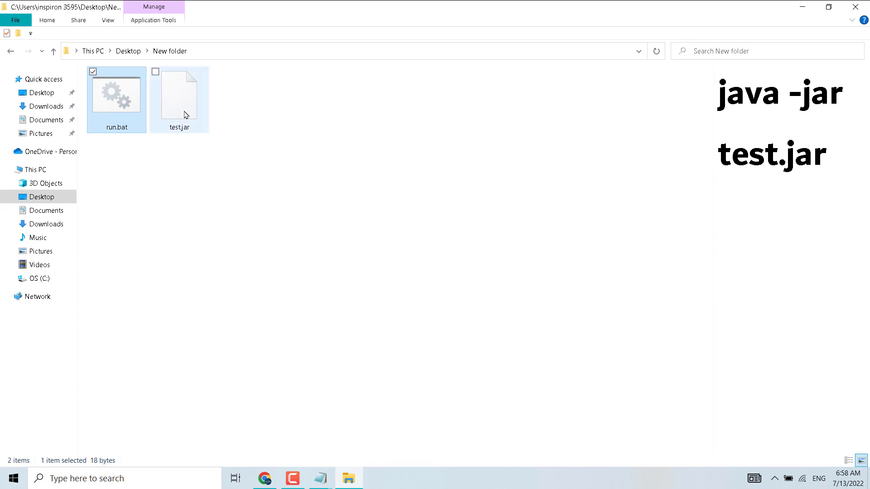
left_click(854, 7)
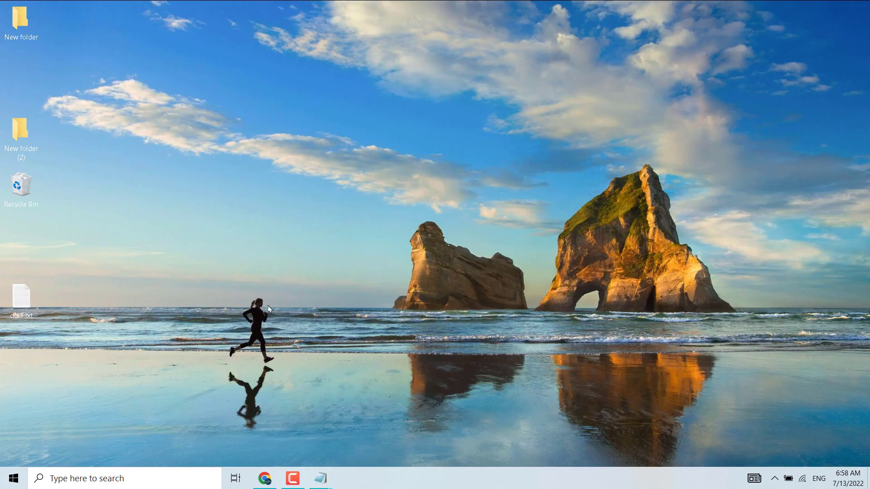